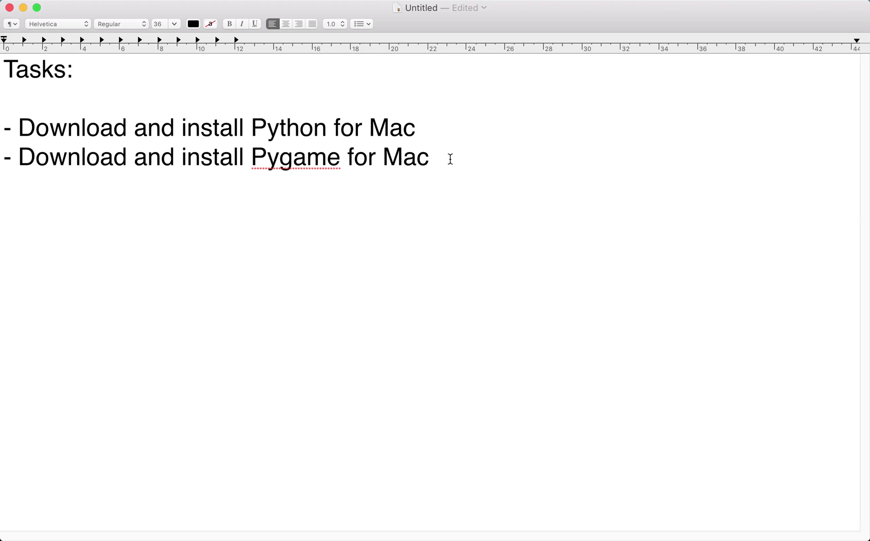
Highlight the key words Python, Pygame and Mac in the task list, then clear the selection.
{"action": "double_click", "coordinate": [287, 131]}
{"action": "double_click", "coordinate": [308, 150]}
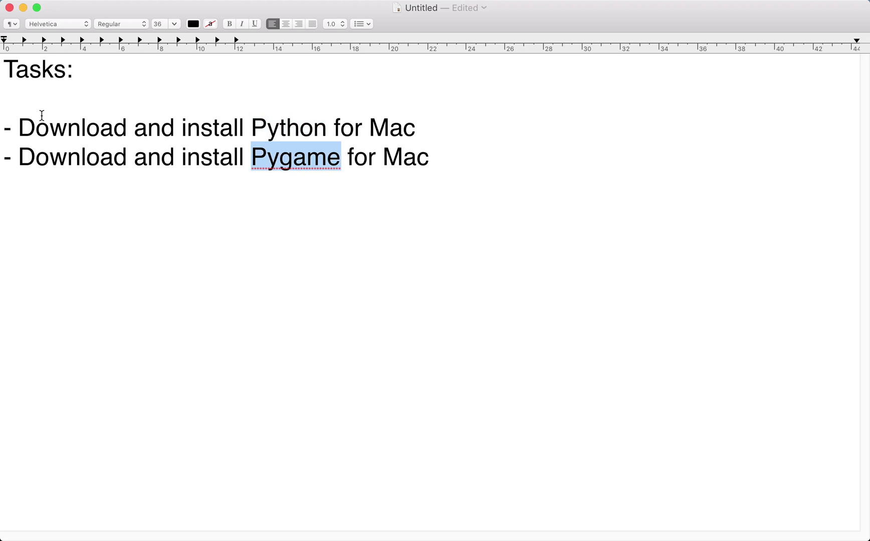
{"action": "left_click_drag", "start_coordinate": [11, 126], "coordinate": [457, 152]}
{"action": "double_click", "coordinate": [395, 140]}
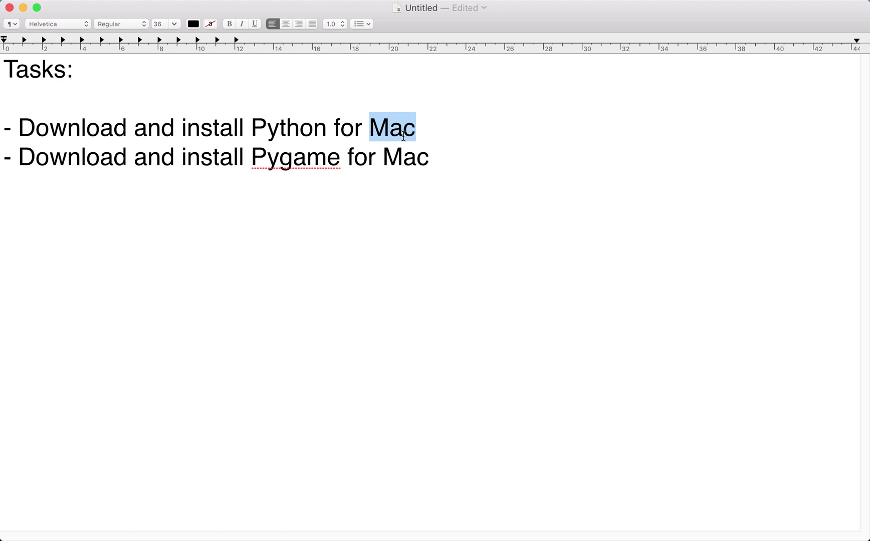
{"action": "left_click", "coordinate": [404, 134]}
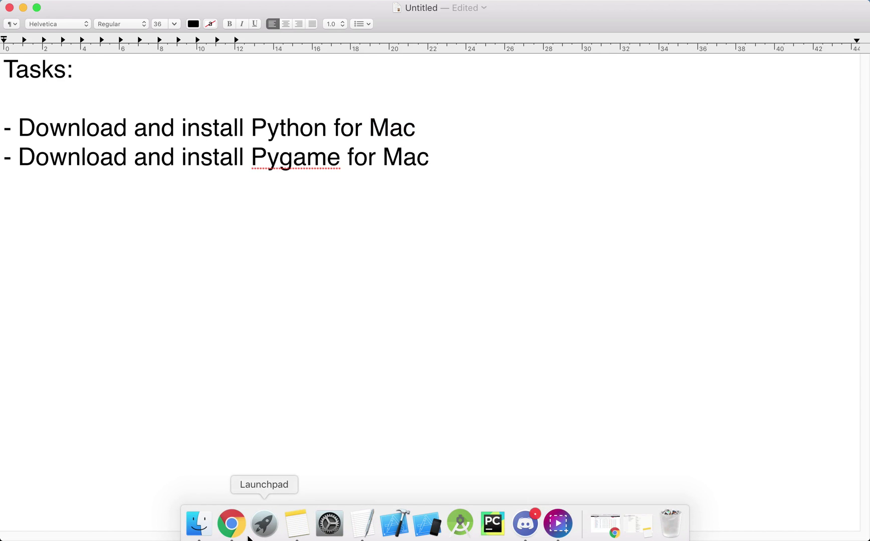
Search 'download python' in Chrome and download the Python 3.6.5 Mac installer from python.org.
{"action": "left_click", "coordinate": [230, 532]}
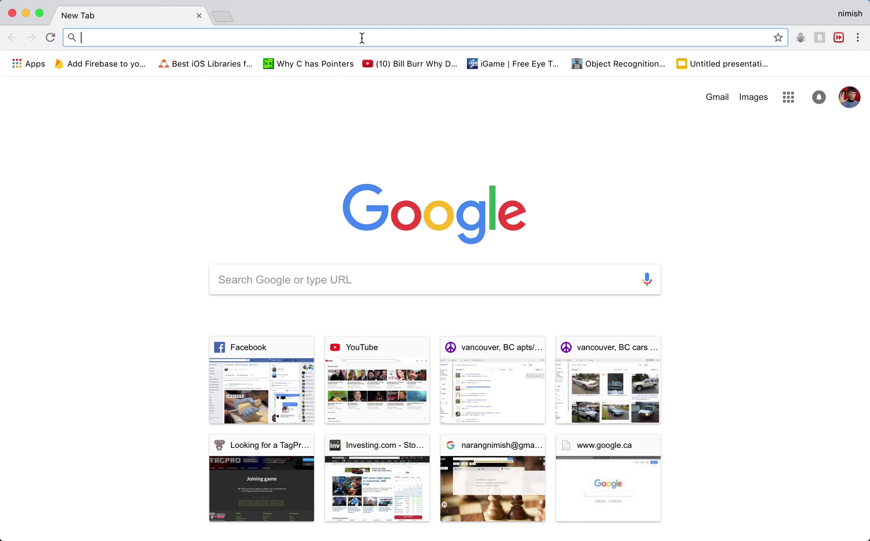
{"action": "type", "text": "download p"}
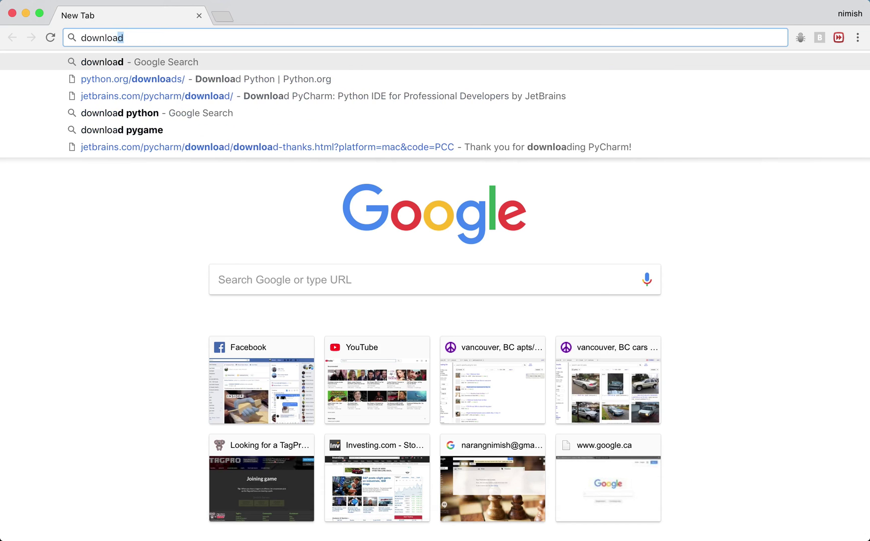
{"action": "type", "text": "ython"}
{"action": "key", "text": "Return"}
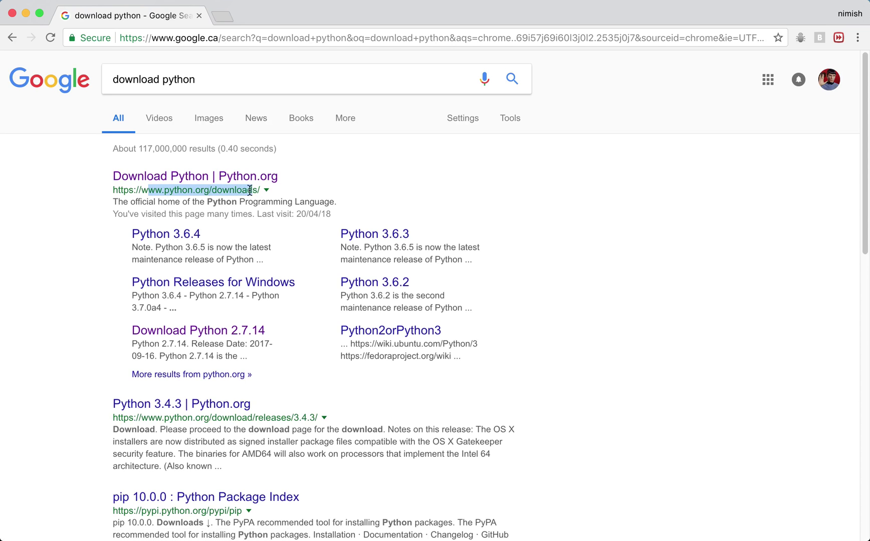
{"action": "left_click", "coordinate": [227, 179]}
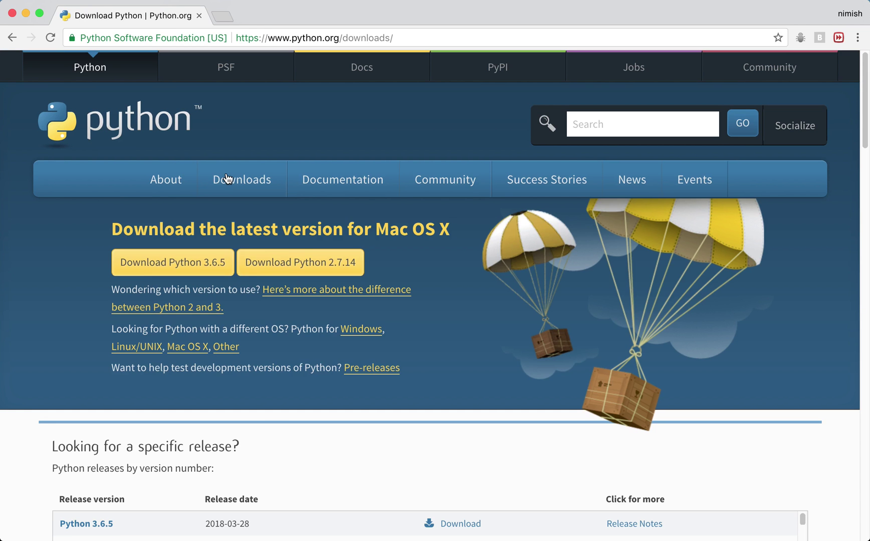
{"action": "mouse_move", "coordinate": [242, 180]}
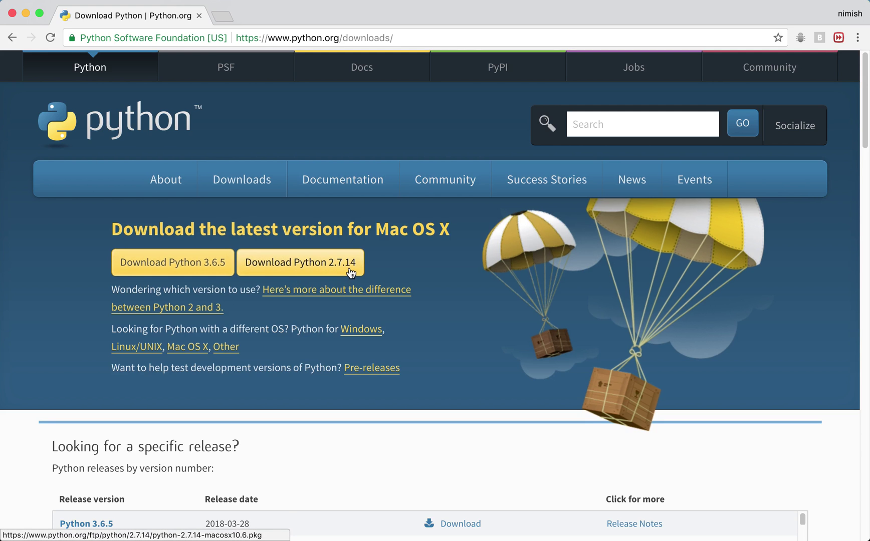
{"action": "left_click", "coordinate": [176, 267]}
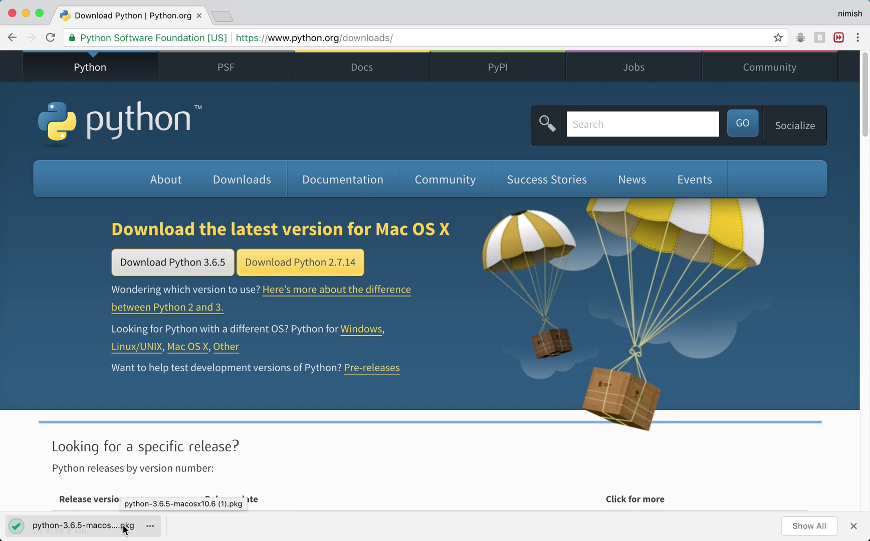
Launch the downloaded Python installer and continue past the Introduction and Read Me pages.
{"action": "left_click", "coordinate": [74, 530]}
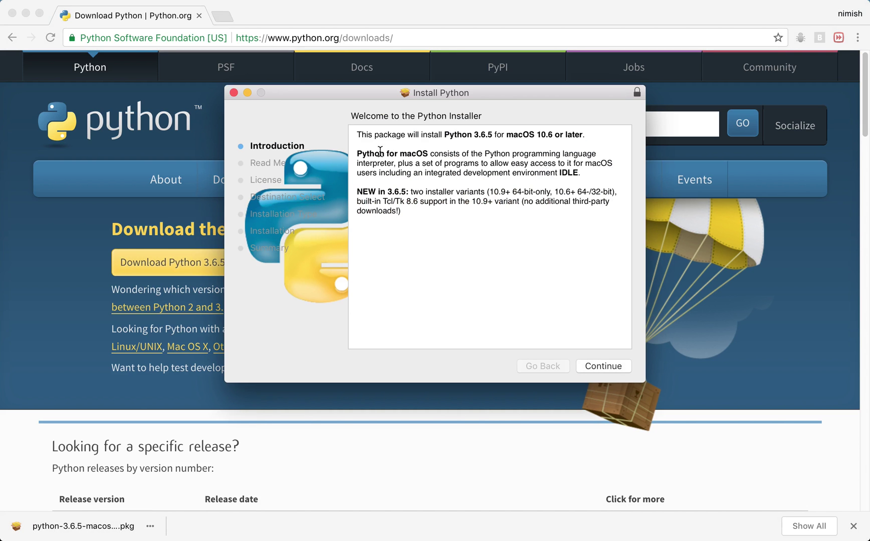
{"action": "left_click_drag", "start_coordinate": [380, 150], "coordinate": [497, 241]}
{"action": "left_click", "coordinate": [497, 241]}
{"action": "left_click", "coordinate": [606, 366]}
{"action": "left_click", "coordinate": [606, 366]}
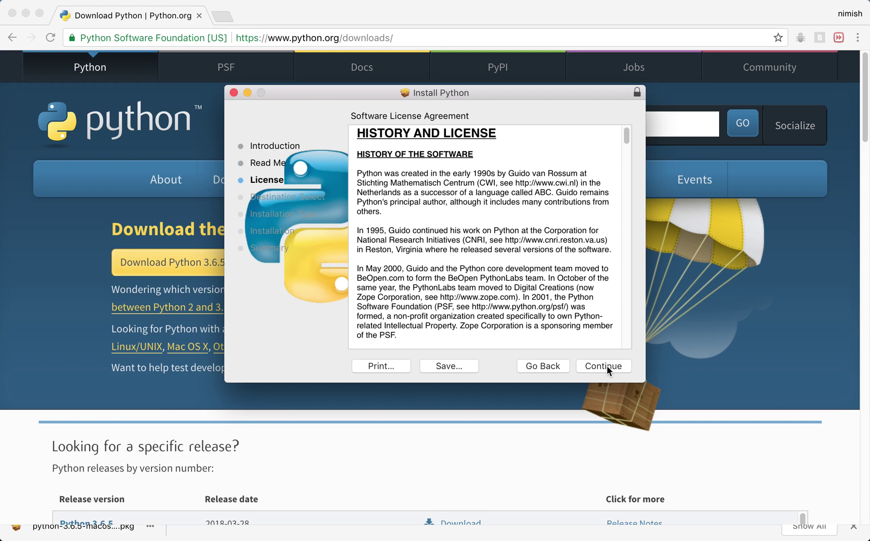
Agree to the Python licence and start the standard install on Macintosh HD.
{"action": "left_click_drag", "start_coordinate": [402, 182], "coordinate": [510, 317]}
{"action": "left_click", "coordinate": [510, 317]}
{"action": "scroll", "coordinate": [499, 235], "scroll_direction": "down", "scroll_amount": 15}
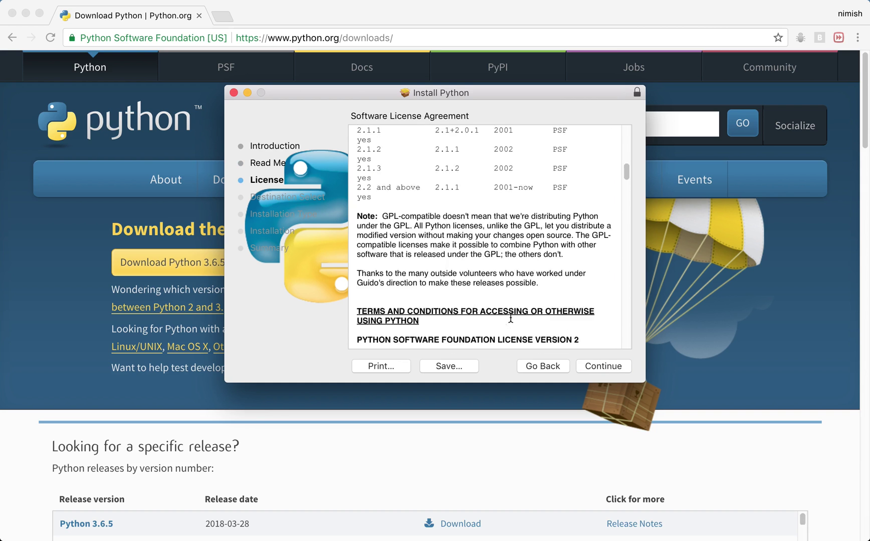
{"action": "left_click", "coordinate": [591, 368]}
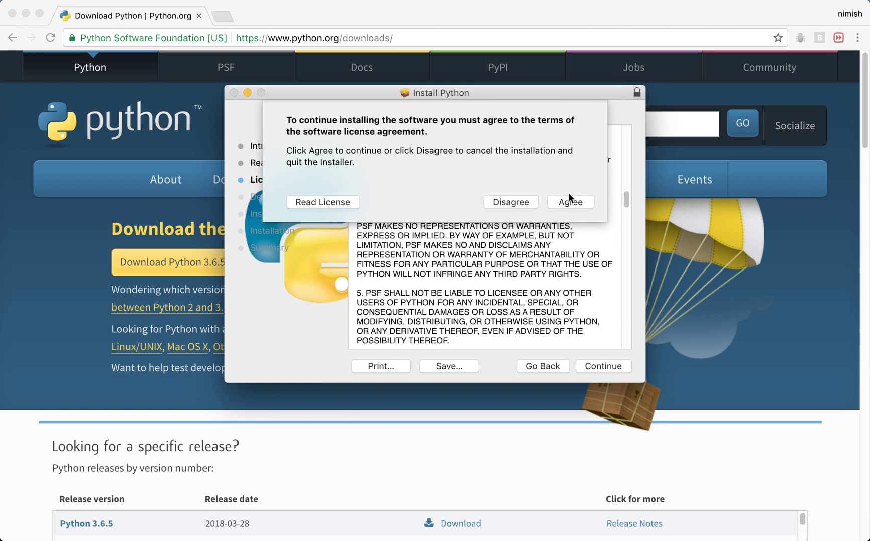
{"action": "left_click", "coordinate": [567, 201]}
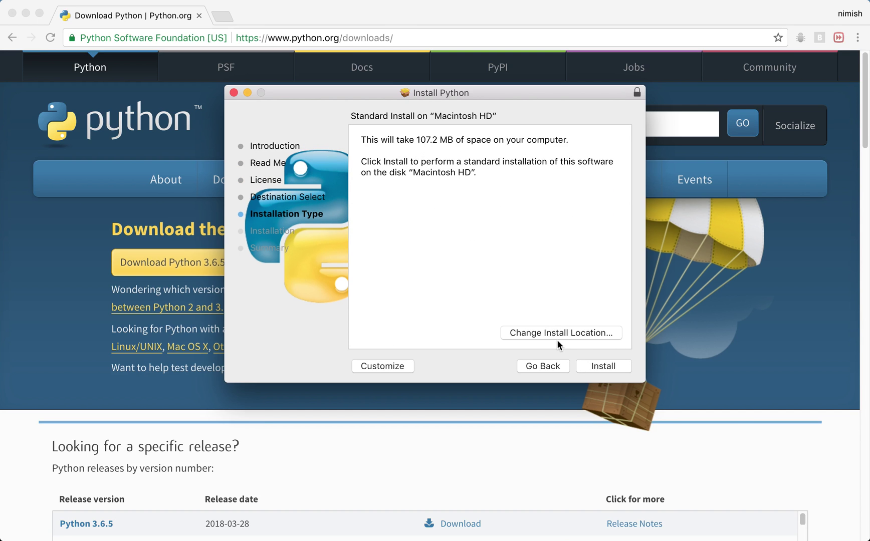
{"action": "left_click", "coordinate": [598, 366]}
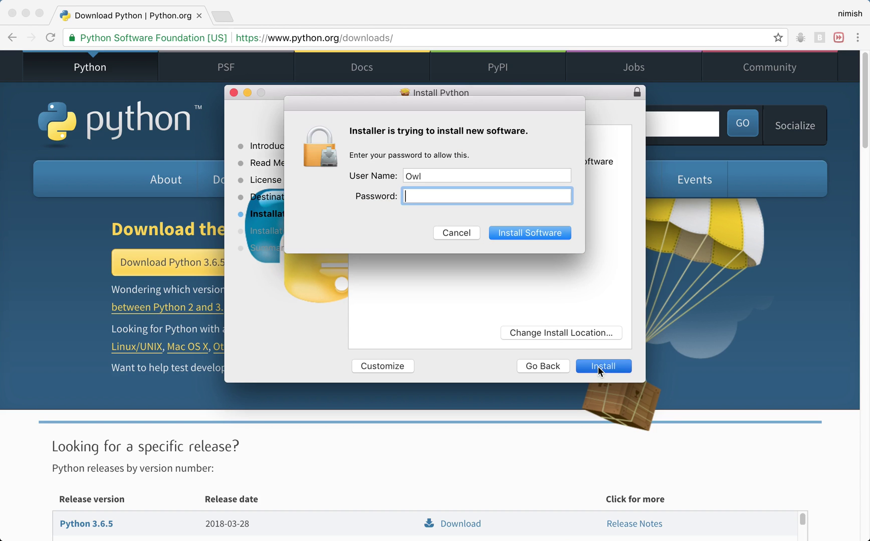
Enter the administrator password to authorize the Python 3.6.5 installation.
{"action": "type", "text": "••••"}
{"action": "key", "text": "BackSpace"}
{"action": "key", "text": "BackSpace"}
{"action": "key", "text": "BackSpace"}
{"action": "type", "text": "••••••••••"}
{"action": "key", "text": "Return"}
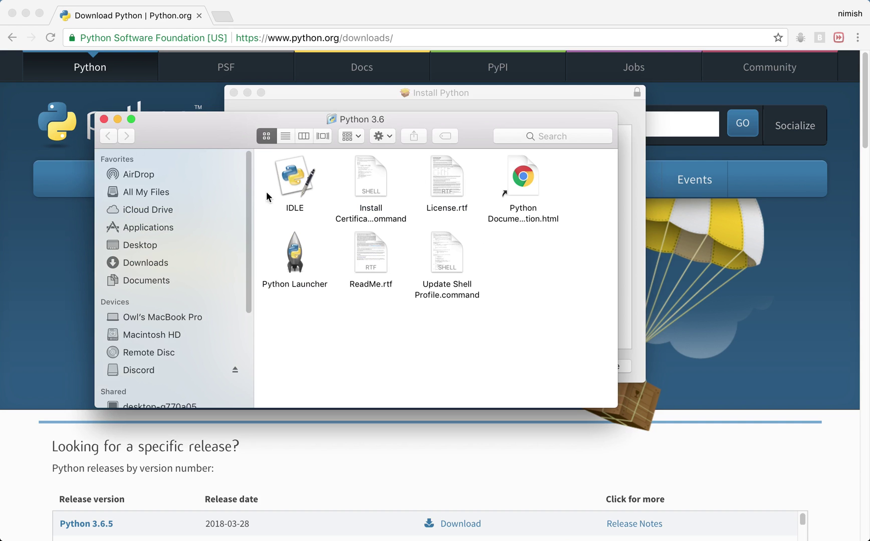
Close the Python 3.6 folder window containing IDLE and Python Launcher.
{"action": "left_click_drag", "start_coordinate": [525, 318], "coordinate": [368, 149]}
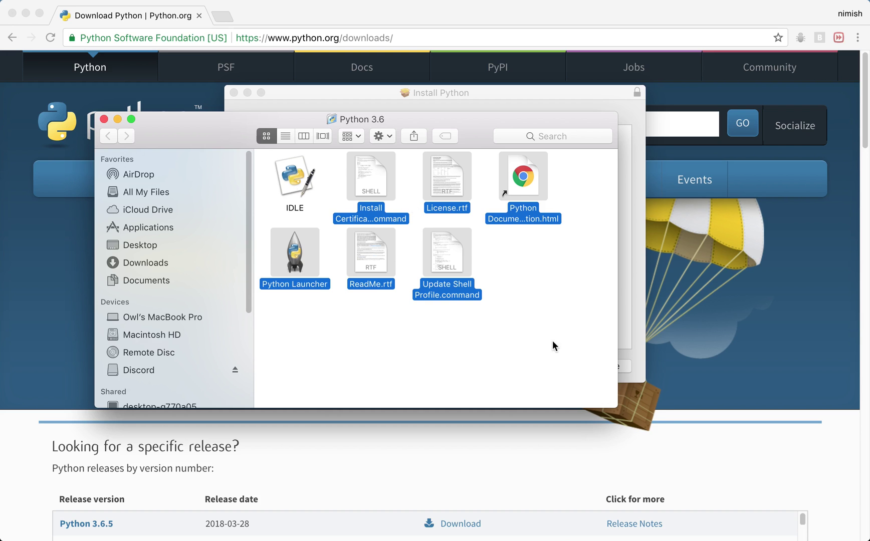
{"action": "left_click", "coordinate": [339, 277]}
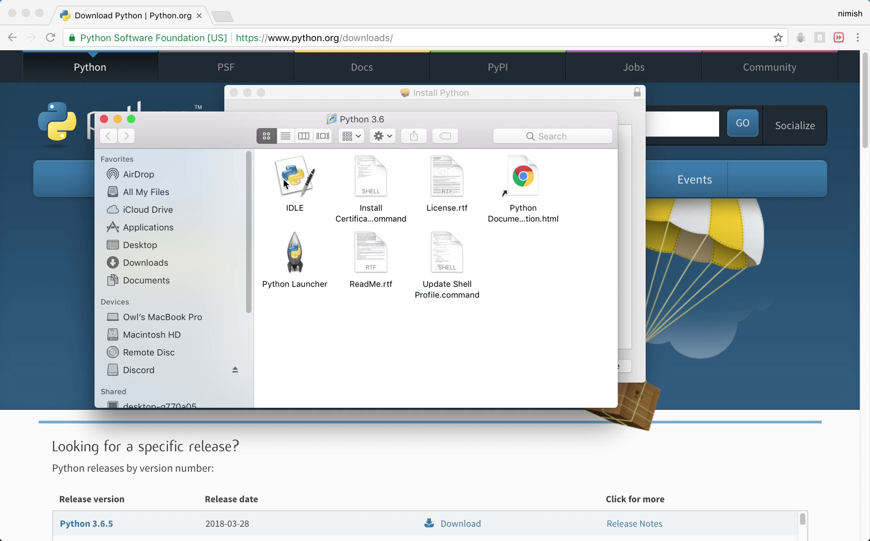
{"action": "left_click", "coordinate": [103, 119]}
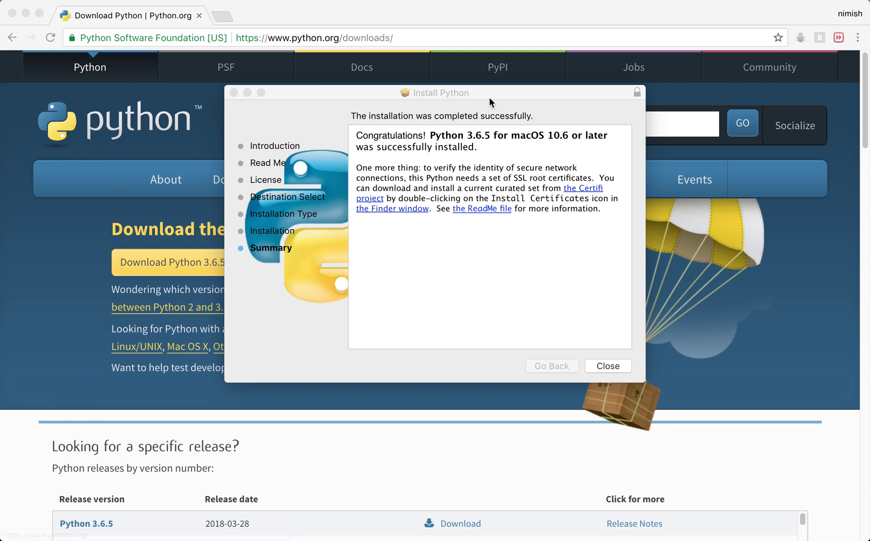
Close the Installer summary and move the Python installer package to the Trash.
{"action": "left_click", "coordinate": [608, 367]}
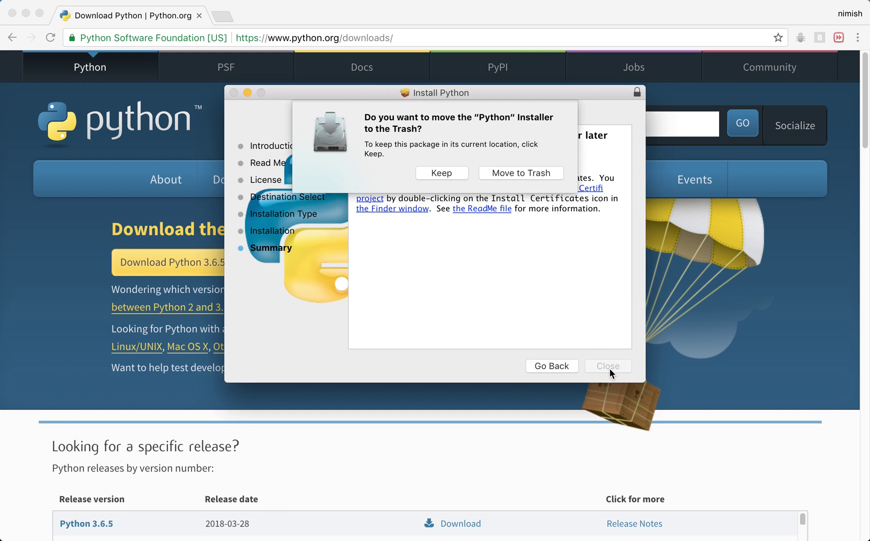
{"action": "triple_click", "coordinate": [465, 125]}
{"action": "left_click", "coordinate": [518, 170]}
{"action": "mouse_move", "coordinate": [513, 174]}
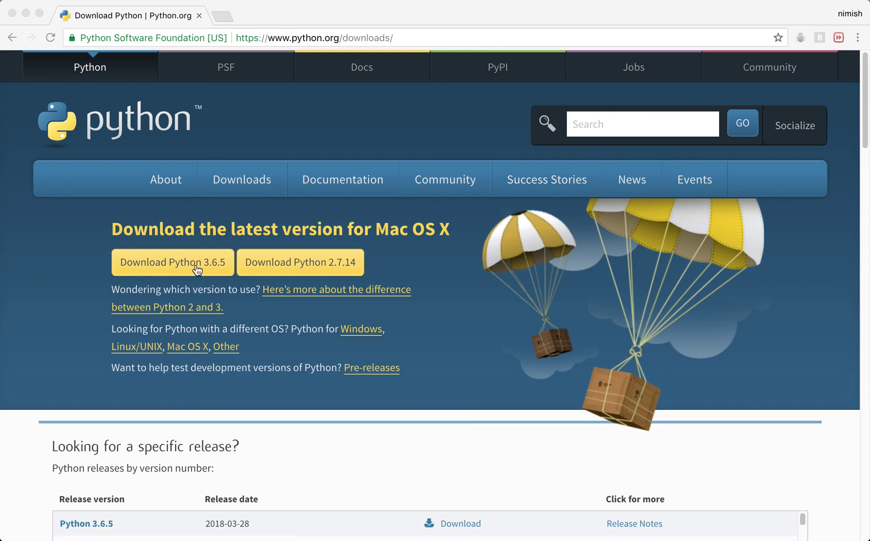
Search 'pygame download' in a new tab and open the pygame.org Downloads page.
{"action": "left_click", "coordinate": [222, 19]}
{"action": "type", "text": "pygame"}
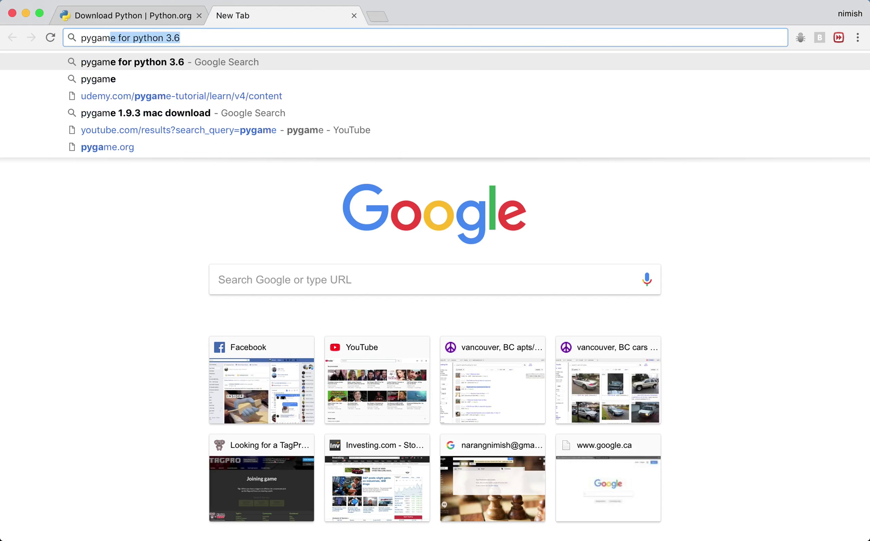
{"action": "type", "text": " downla"}
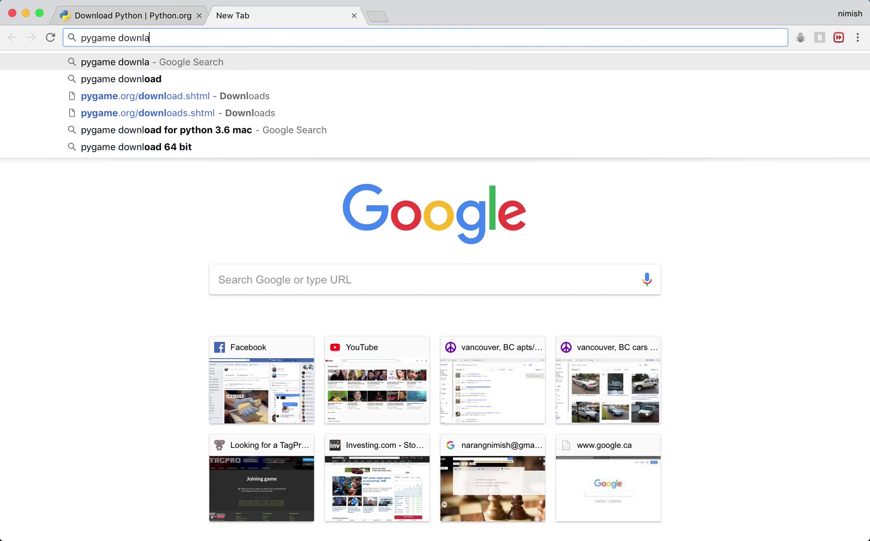
{"action": "key", "text": "BackSpace"}
{"action": "type", "text": "oad"}
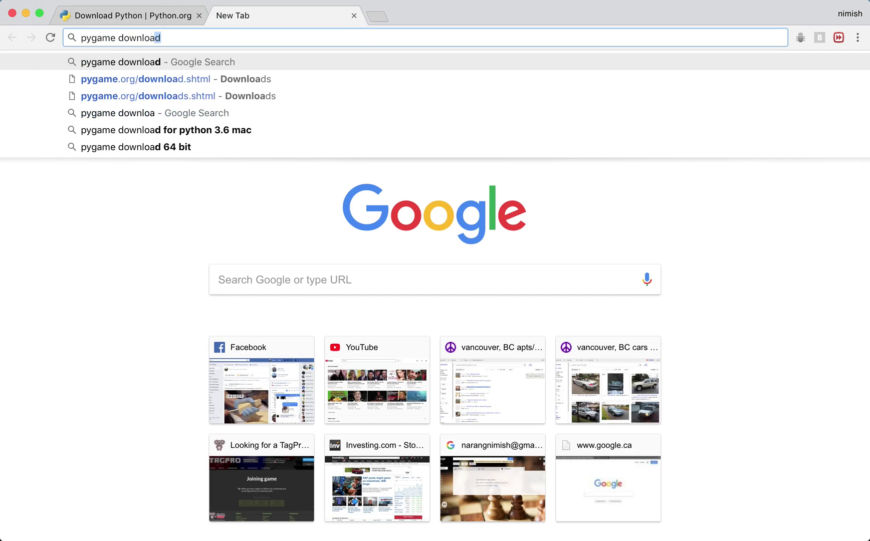
{"action": "key", "text": "Return"}
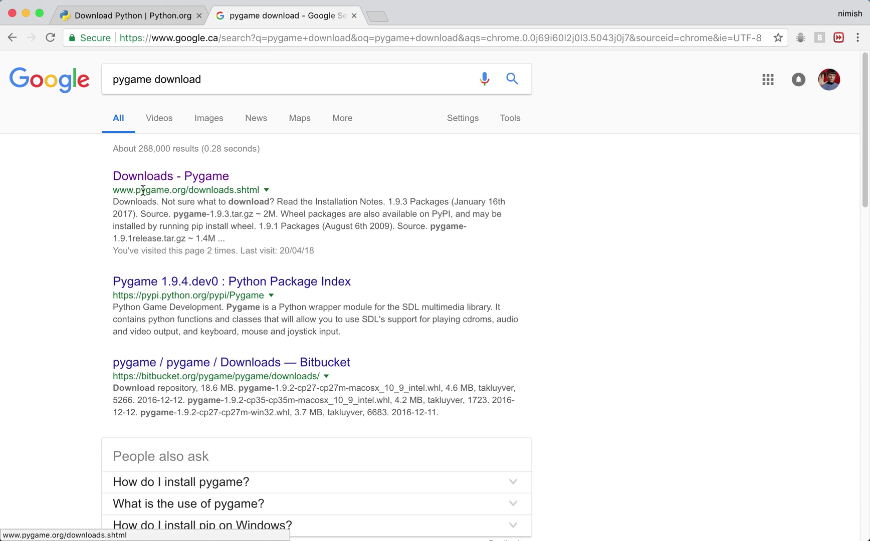
{"action": "left_click_drag", "start_coordinate": [139, 190], "coordinate": [233, 190]}
{"action": "left_click", "coordinate": [189, 175]}
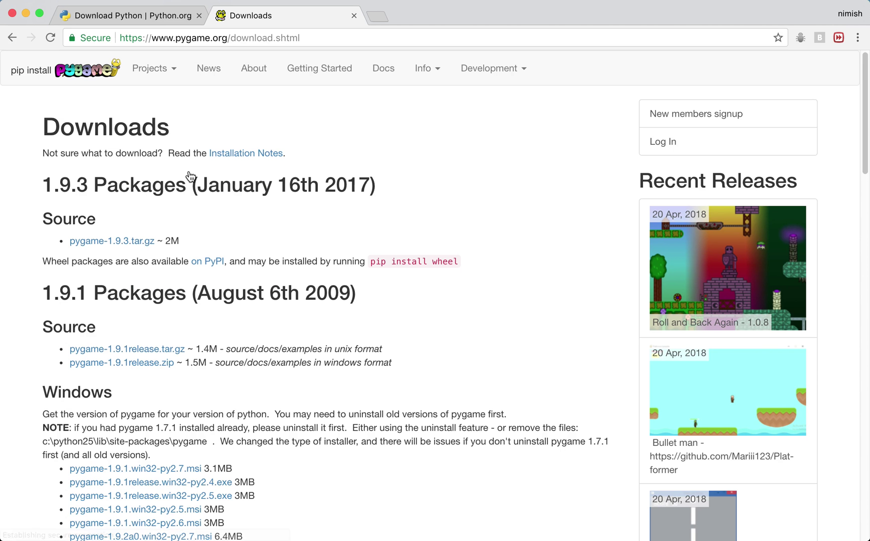
Look over the 1.9.3 Packages heading and the Macintosh section, then scroll back up.
{"action": "scroll", "coordinate": [129, 186], "scroll_direction": "down", "scroll_amount": 2}
{"action": "left_click_drag", "start_coordinate": [43, 141], "coordinate": [89, 139]}
{"action": "left_click", "coordinate": [89, 140]}
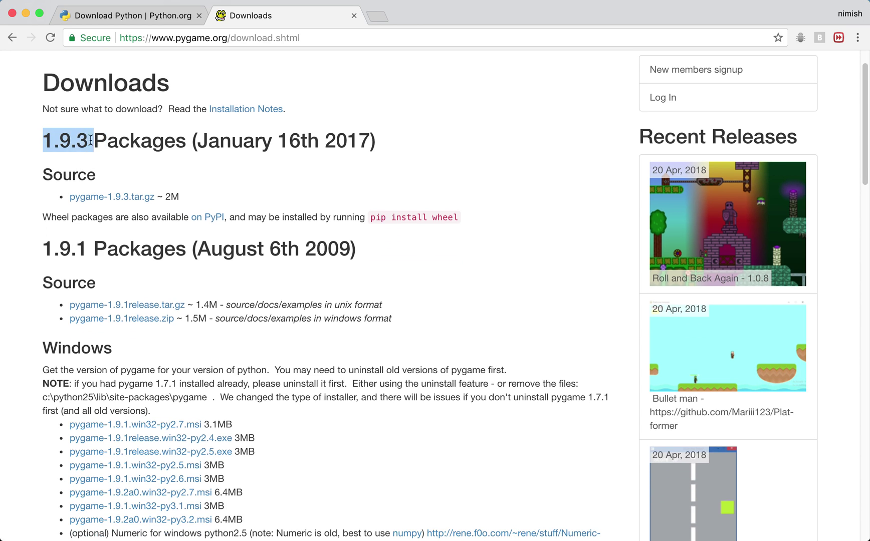
{"action": "left_click", "coordinate": [88, 134]}
{"action": "scroll", "coordinate": [76, 128], "scroll_direction": "down", "scroll_amount": 13}
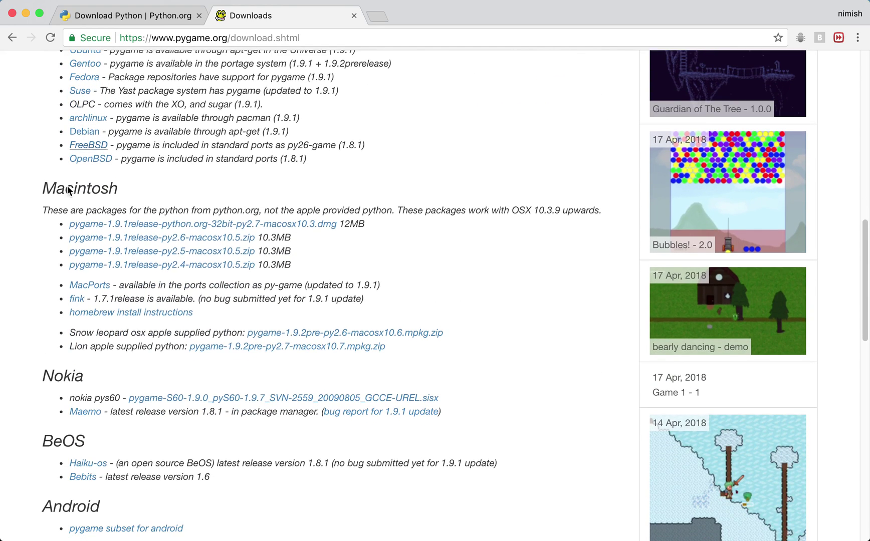
{"action": "left_click", "coordinate": [36, 210]}
{"action": "left_click", "coordinate": [287, 411], "text": "shift"}
{"action": "left_click", "coordinate": [454, 272]}
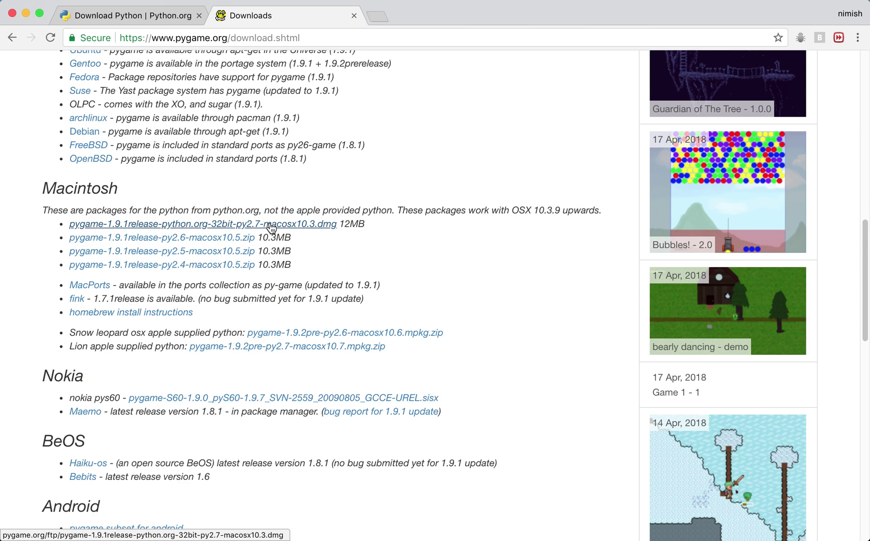
{"action": "scroll", "coordinate": [270, 228], "scroll_direction": "up", "scroll_amount": 15}
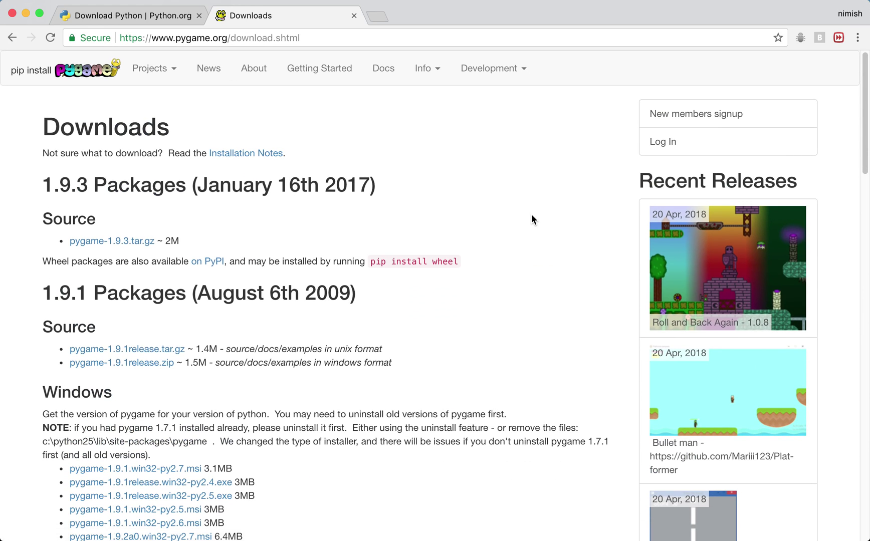
Launch Terminal through Spotlight search.
{"action": "key", "text": "super+space"}
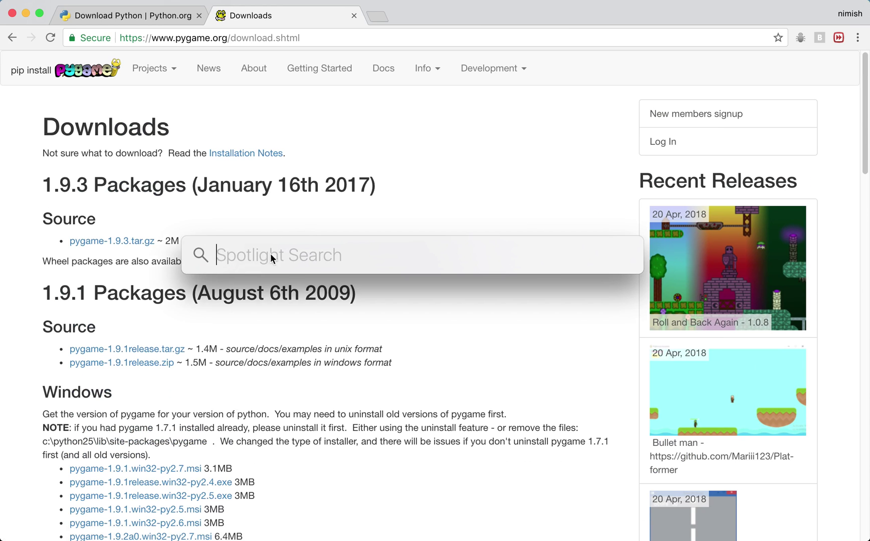
{"action": "type", "text": "termi"}
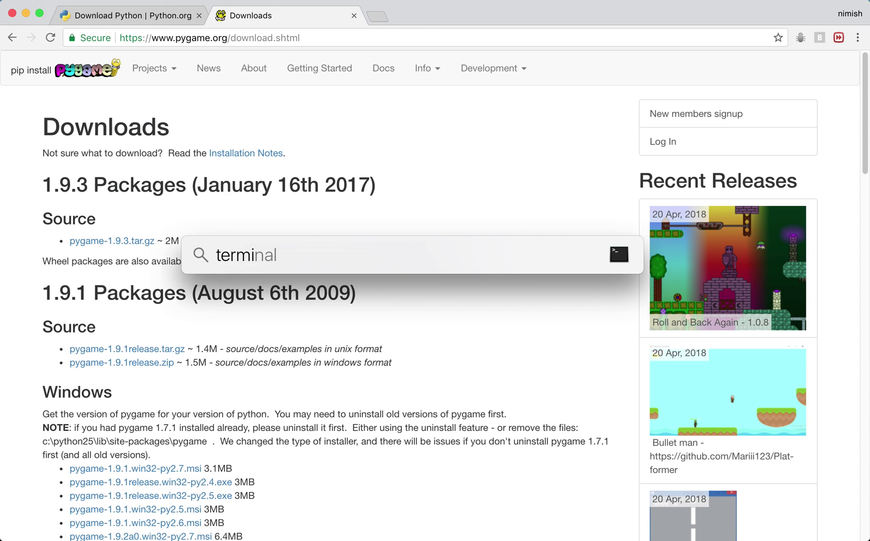
{"action": "key", "text": "Return"}
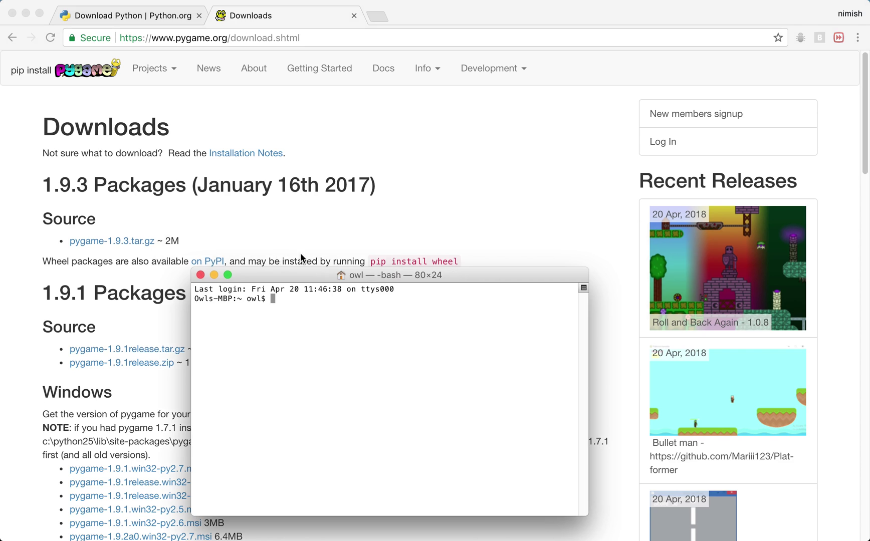
Run 'python3 -m pip install Pygame==1.9.3' at the Terminal bash prompt.
{"action": "left_click_drag", "start_coordinate": [371, 229], "coordinate": [398, 194]}
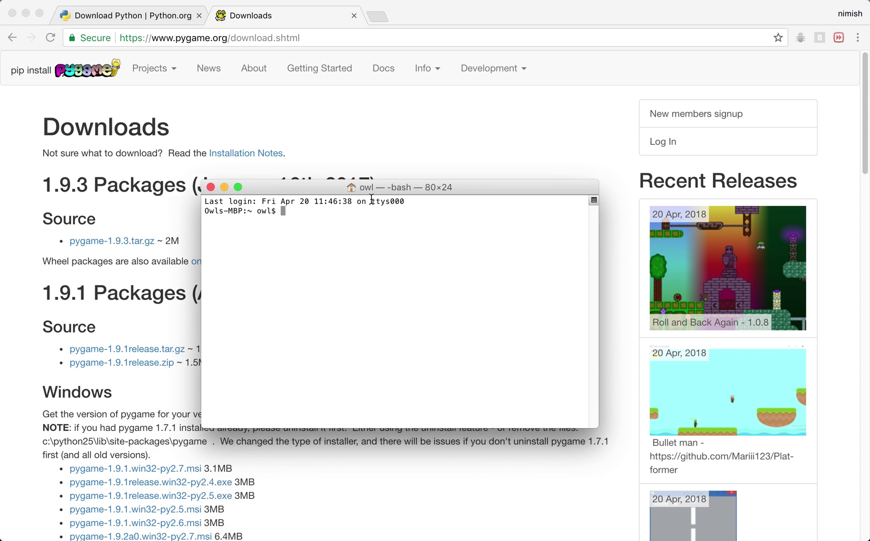
{"action": "type", "text": "python3"}
{"action": "type", "text": "-m pip install"}
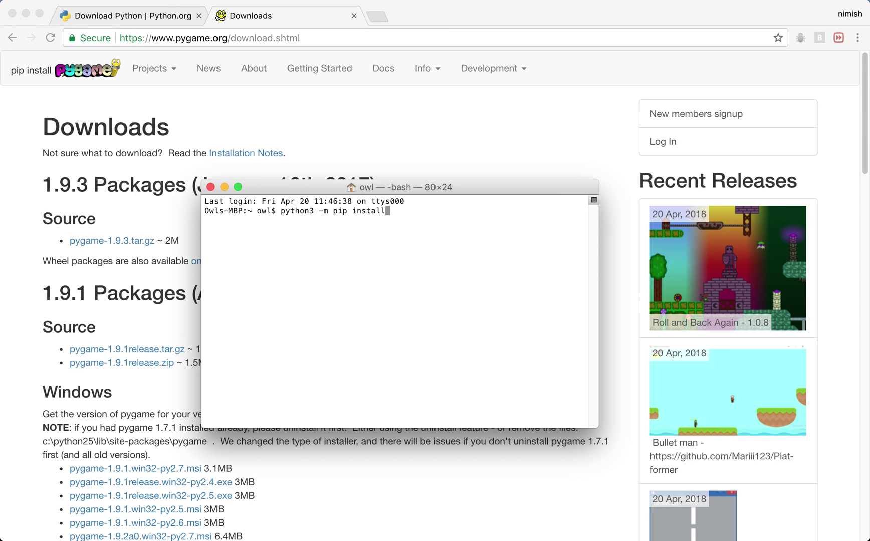
{"action": "type", "text": " Pygame==1.9.3"}
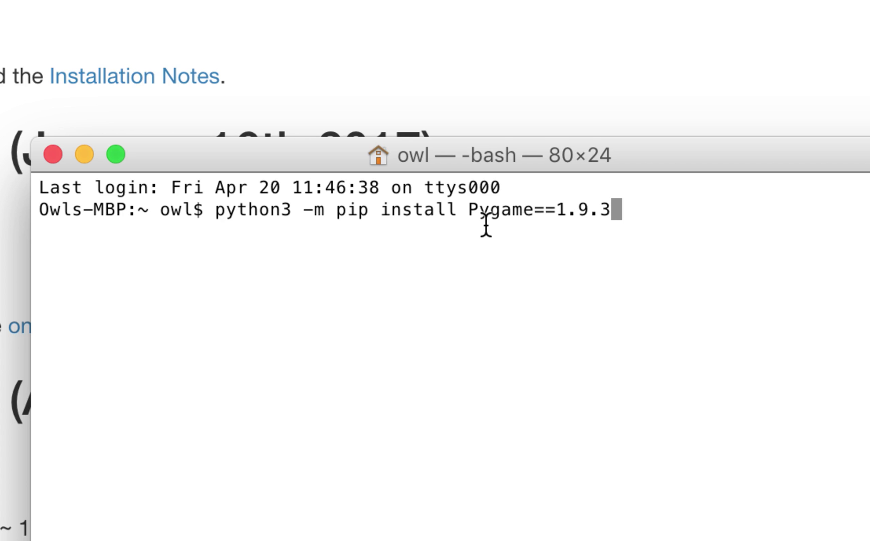
{"action": "key", "text": "Return"}
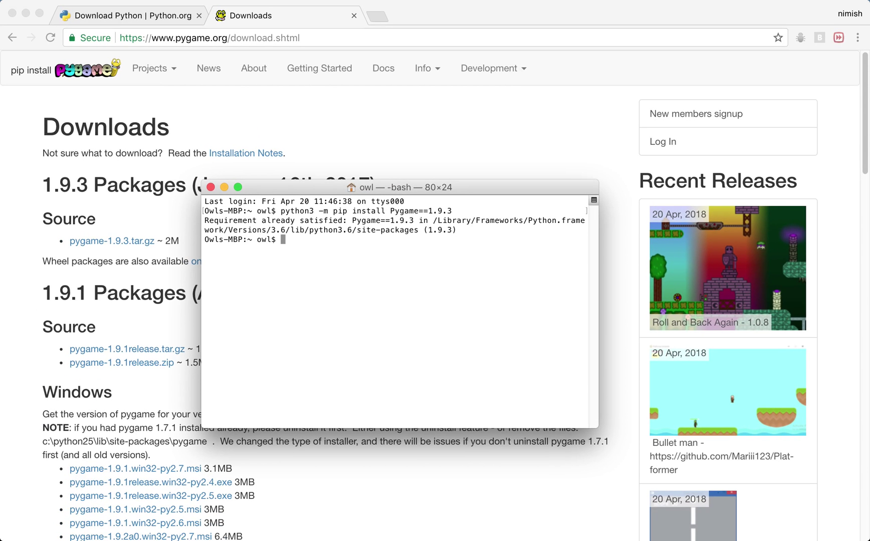
{"action": "left_click_drag", "start_coordinate": [391, 211], "coordinate": [452, 211]}
{"action": "left_click_drag", "start_coordinate": [203, 221], "coordinate": [452, 230]}
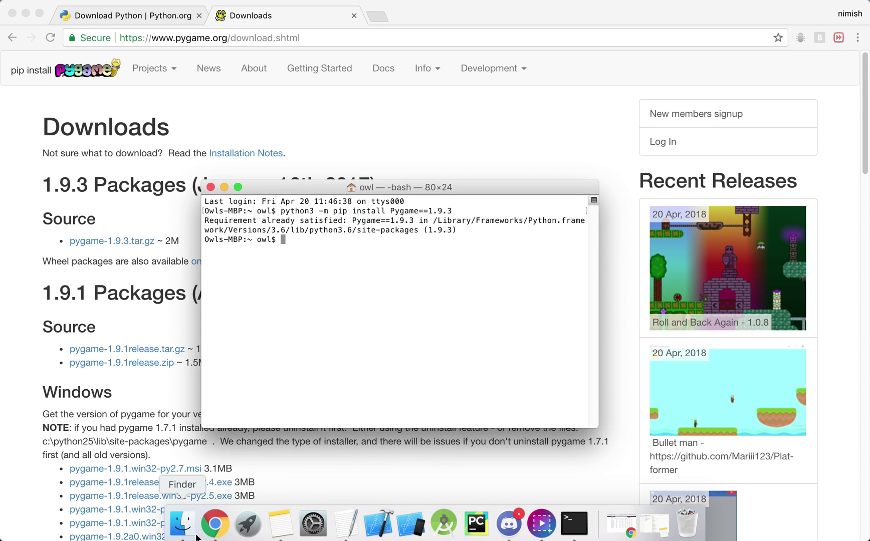
In Finder, go to Macintosh HD > Library > Frameworks > Python.framework > Versions > 3.6.
{"action": "left_click", "coordinate": [181, 535]}
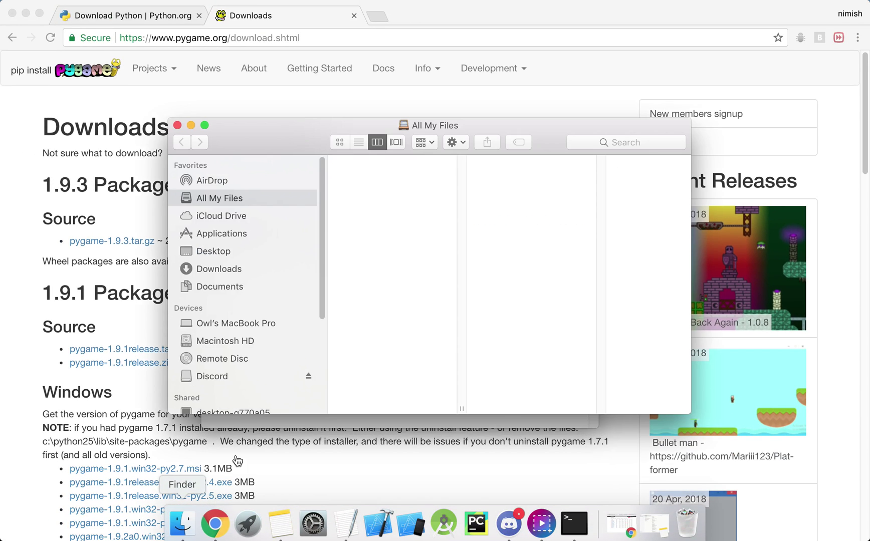
{"action": "left_click", "coordinate": [235, 341]}
{"action": "left_click", "coordinate": [362, 186]}
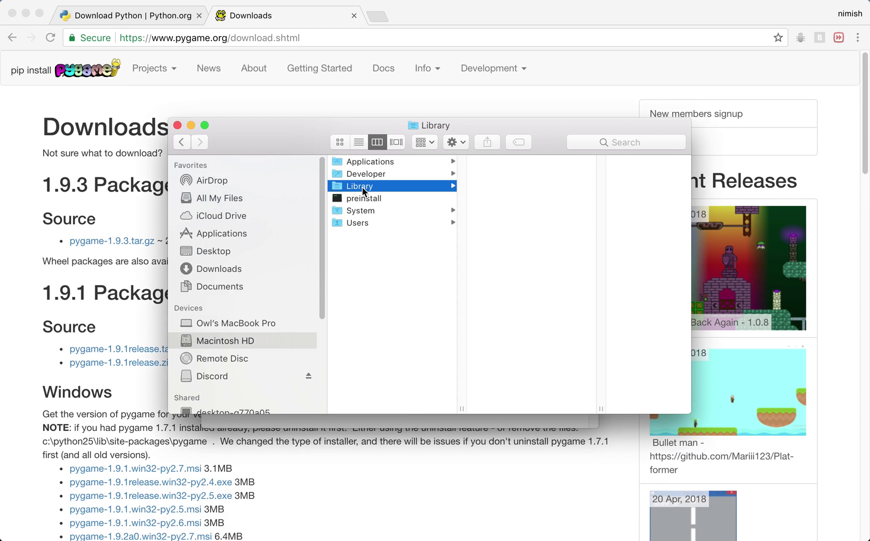
{"action": "scroll", "coordinate": [531, 299], "scroll_direction": "down", "scroll_amount": 5}
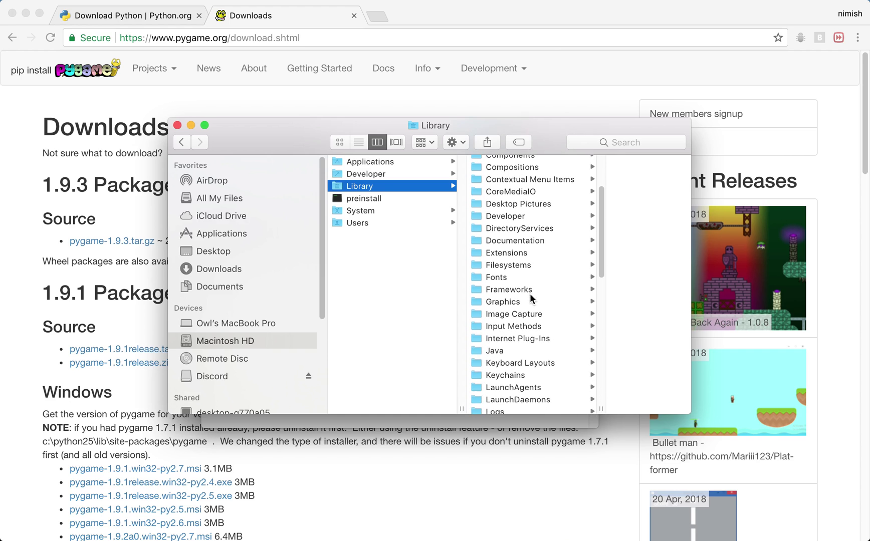
{"action": "left_click", "coordinate": [506, 289]}
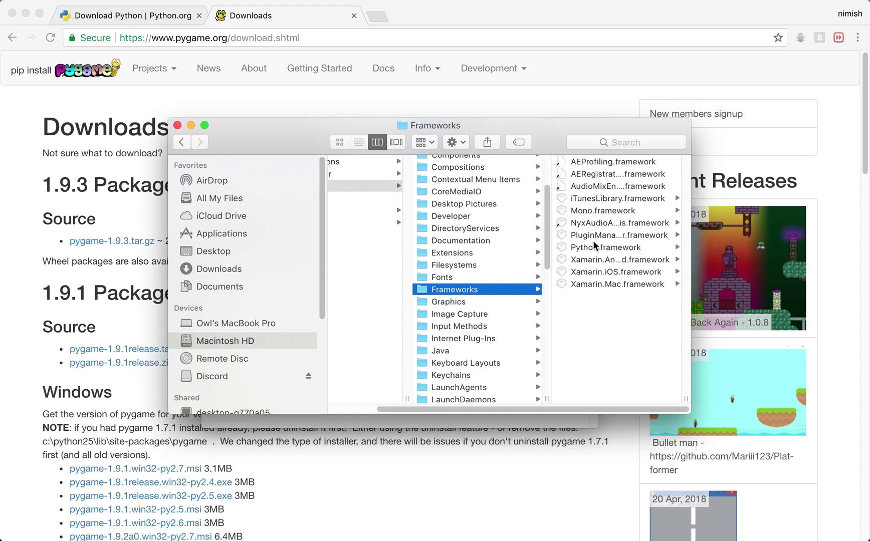
{"action": "left_click", "coordinate": [591, 248]}
{"action": "left_click", "coordinate": [586, 199]}
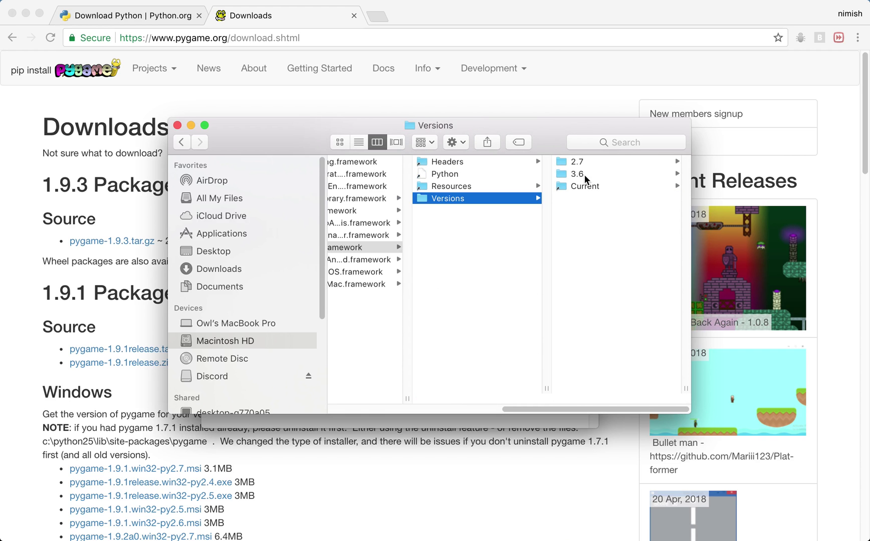
{"action": "left_click", "coordinate": [584, 175]}
Open lib > python3.6 > site-packages and confirm pygame and pygame-1.9.3.dist-info are there.
{"action": "left_click", "coordinate": [580, 210]}
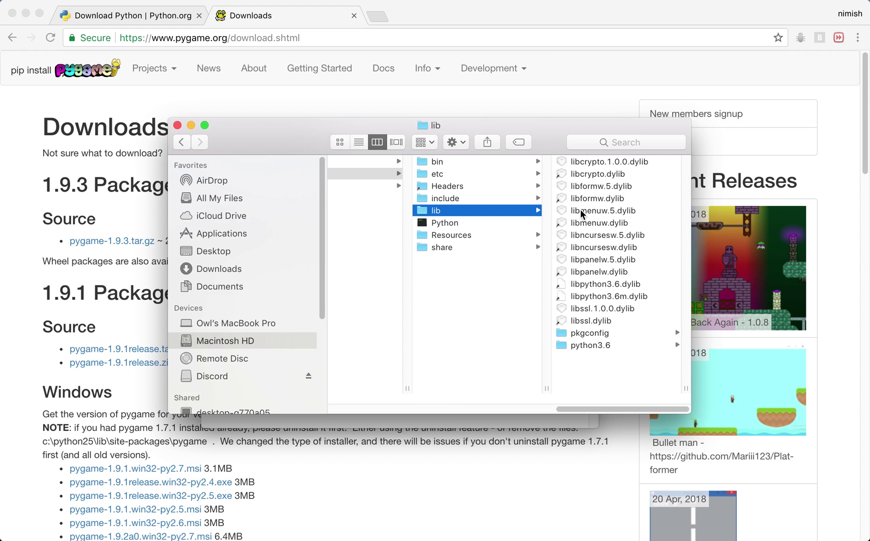
{"action": "left_click", "coordinate": [592, 345]}
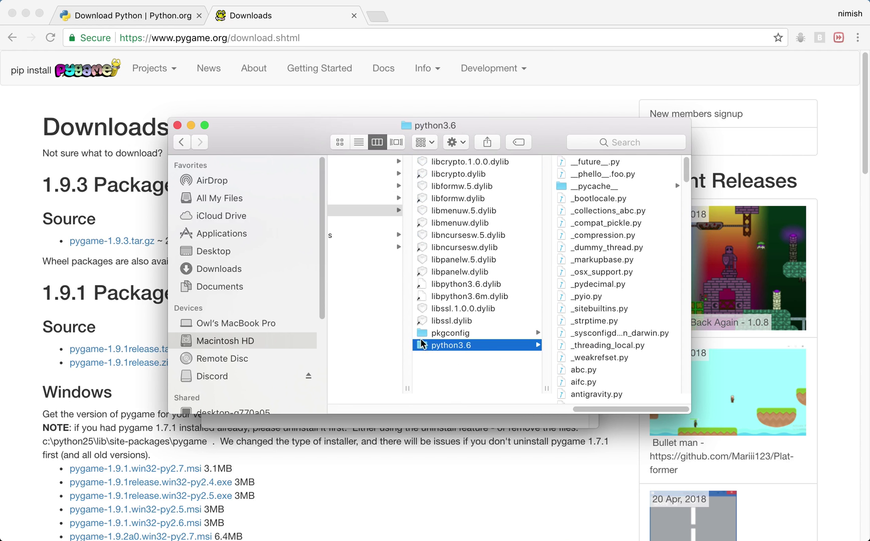
{"action": "scroll", "coordinate": [576, 282], "scroll_direction": "down", "scroll_amount": 10}
{"action": "scroll", "coordinate": [576, 282], "scroll_direction": "down", "scroll_amount": 15}
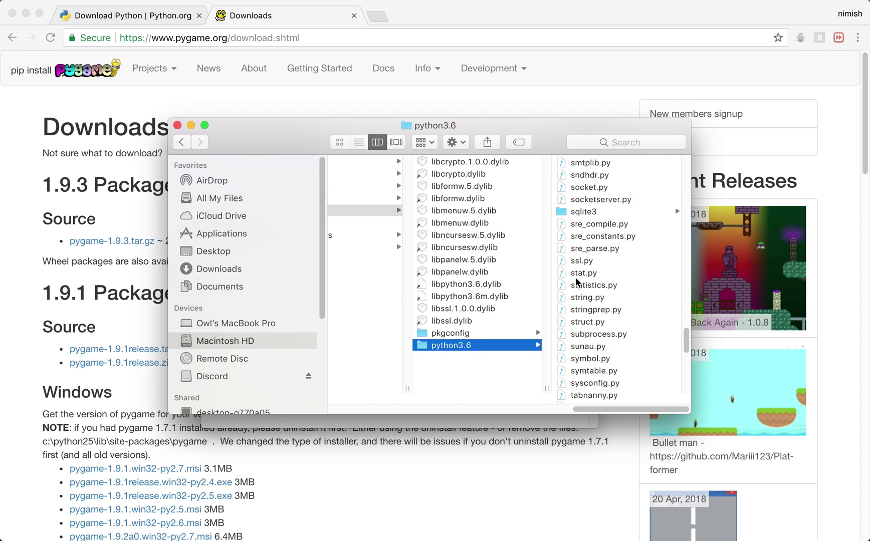
{"action": "left_click", "coordinate": [584, 200]}
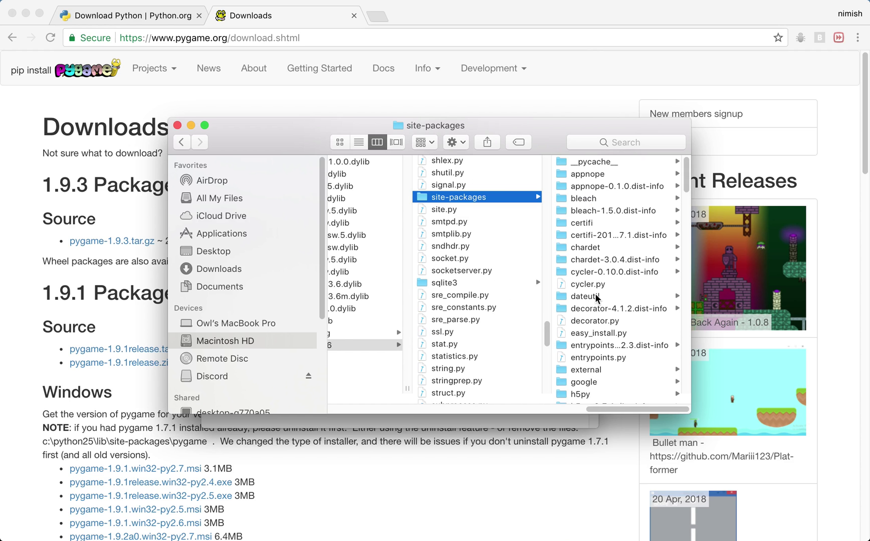
{"action": "scroll", "coordinate": [596, 298], "scroll_direction": "down", "scroll_amount": 15}
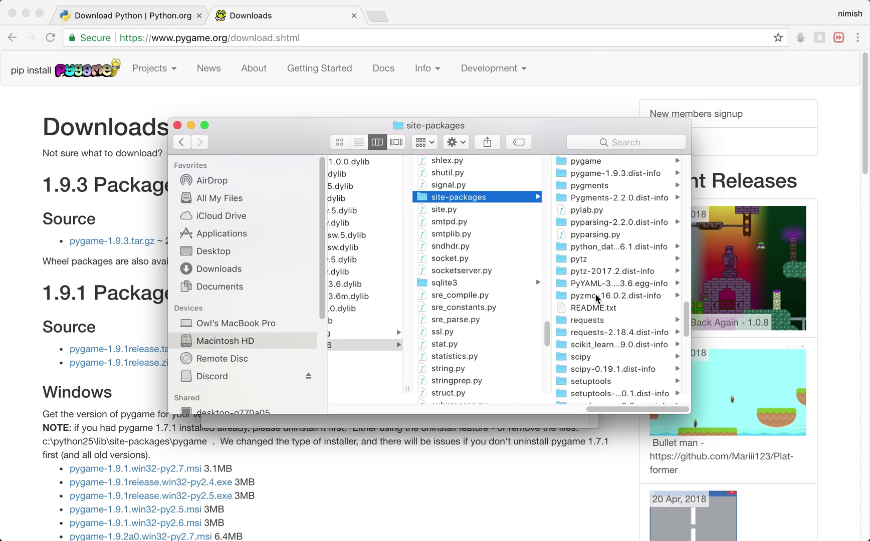
{"action": "scroll", "coordinate": [596, 298], "scroll_direction": "up", "scroll_amount": 5}
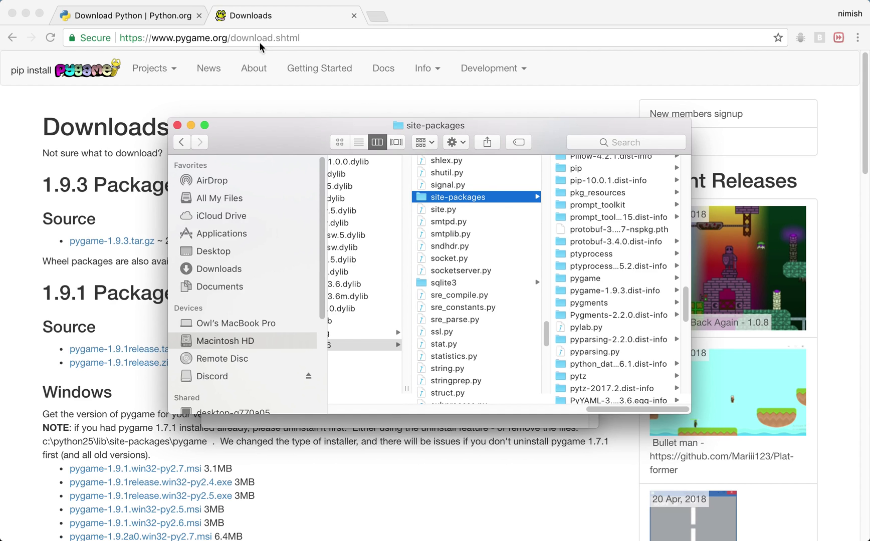
{"action": "left_click", "coordinate": [144, 15]}
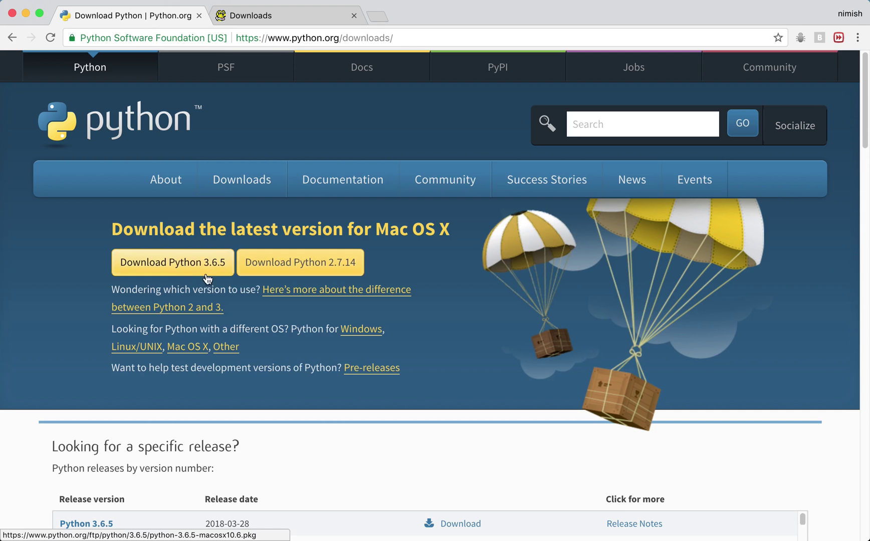
Return to the pygame.org Downloads tab and check the 1.9.3 Packages heading.
{"action": "left_click", "coordinate": [265, 16]}
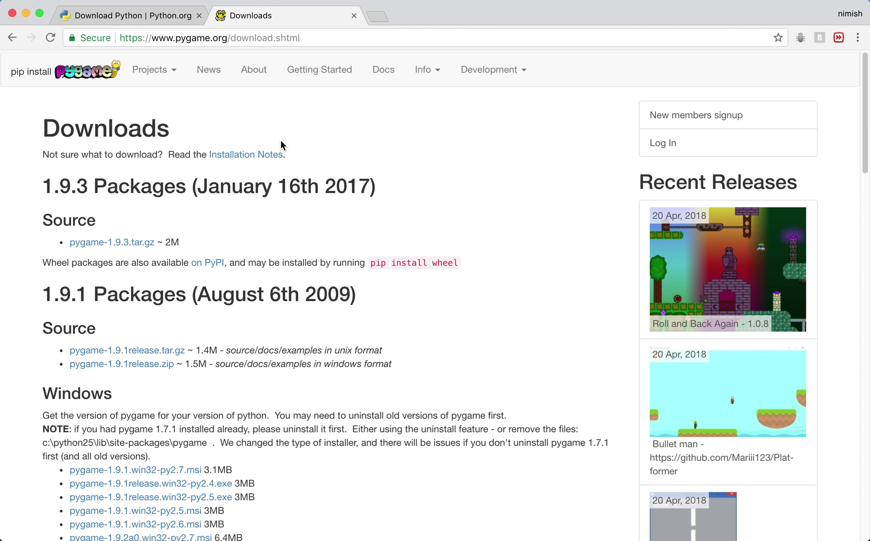
{"action": "left_click_drag", "start_coordinate": [44, 183], "coordinate": [86, 182]}
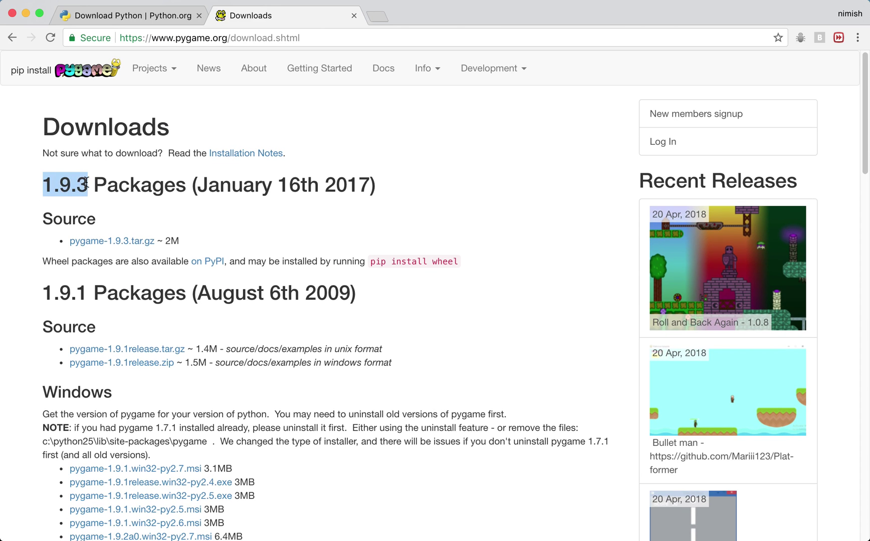
{"action": "left_click", "coordinate": [86, 182]}
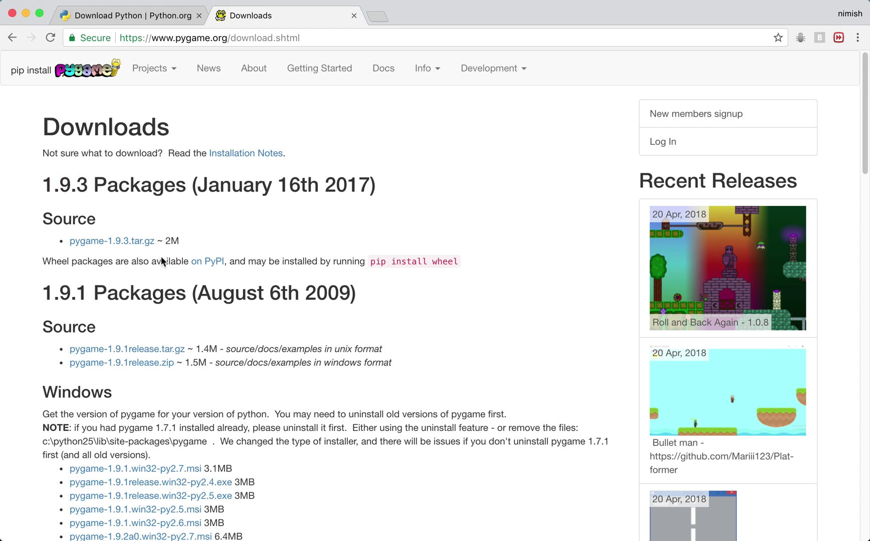